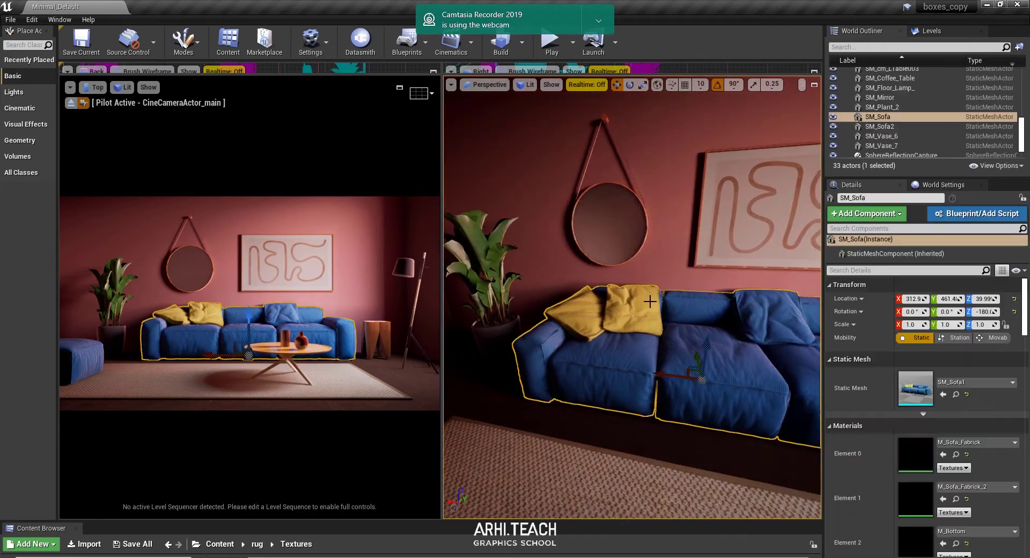
Select the blue fabric ottoman SM_Sofa2 and view it from several angles.
{"action": "mouse_move", "coordinate": [650, 297]}
{"action": "left_mouse_down"}
{"action": "mouse_move", "coordinate": [638, 279]}
{"action": "mouse_move", "coordinate": [601, 285]}
{"action": "left_mouse_up"}
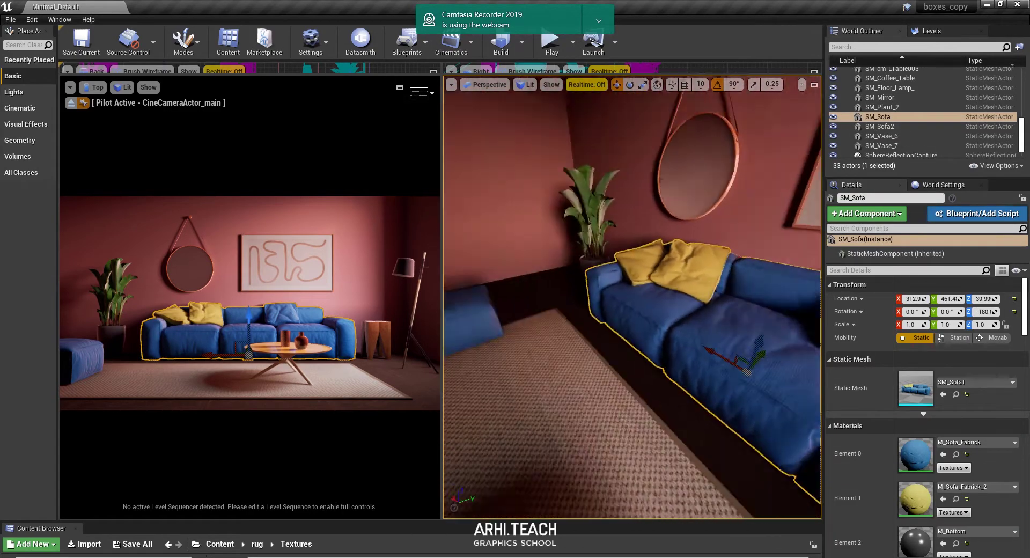
{"action": "left_click_drag", "start_coordinate": [617, 322], "coordinate": [648, 348]}
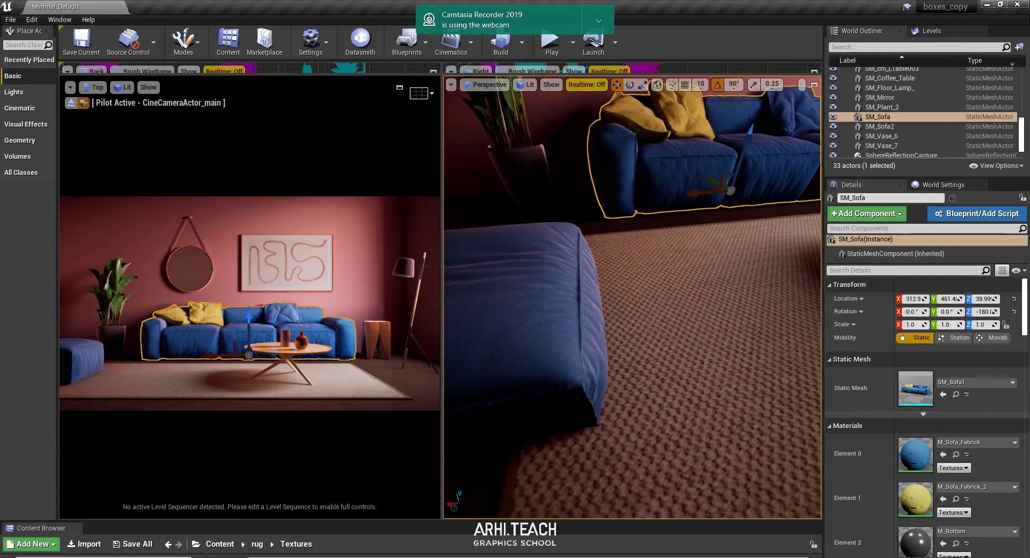
{"action": "left_click", "coordinate": [596, 354]}
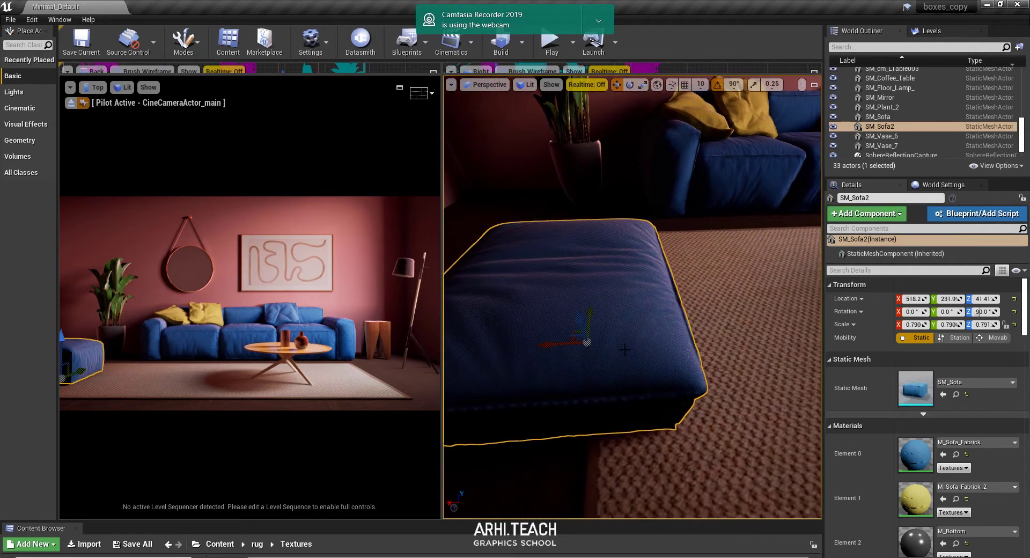
{"action": "mouse_move", "coordinate": [625, 349]}
{"action": "left_mouse_down"}
{"action": "mouse_move", "coordinate": [627, 322]}
{"action": "mouse_move", "coordinate": [593, 217]}
{"action": "left_mouse_up"}
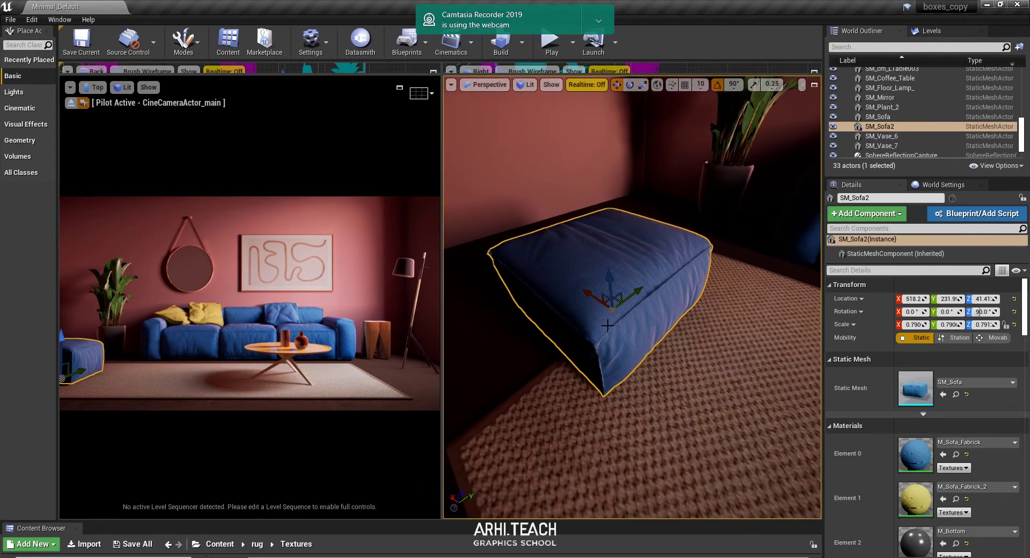
{"action": "mouse_move", "coordinate": [615, 310]}
{"action": "left_mouse_down"}
{"action": "mouse_move", "coordinate": [617, 225]}
{"action": "mouse_move", "coordinate": [617, 258]}
{"action": "mouse_move", "coordinate": [667, 252]}
{"action": "left_mouse_up"}
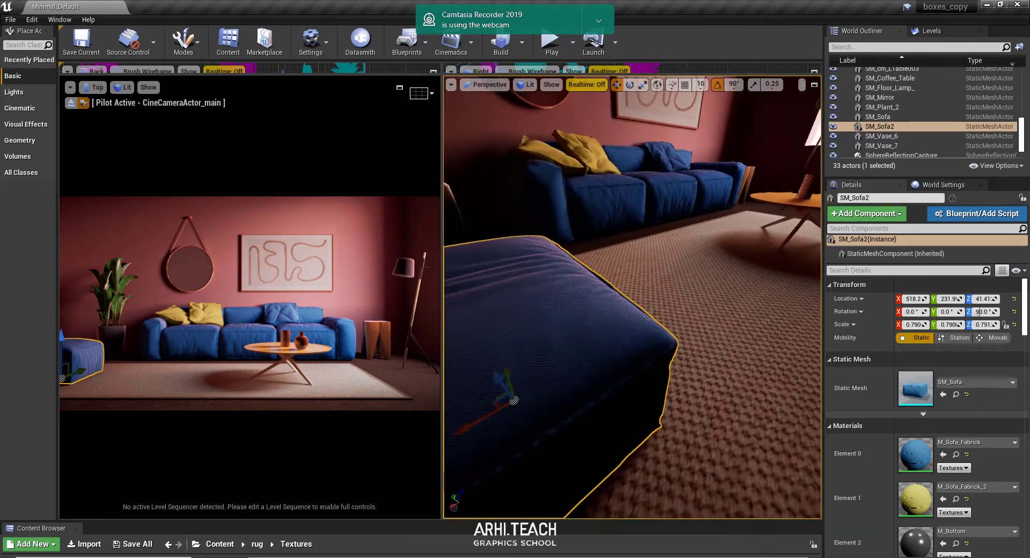
{"action": "left_click_drag", "start_coordinate": [728, 354], "coordinate": [728, 365]}
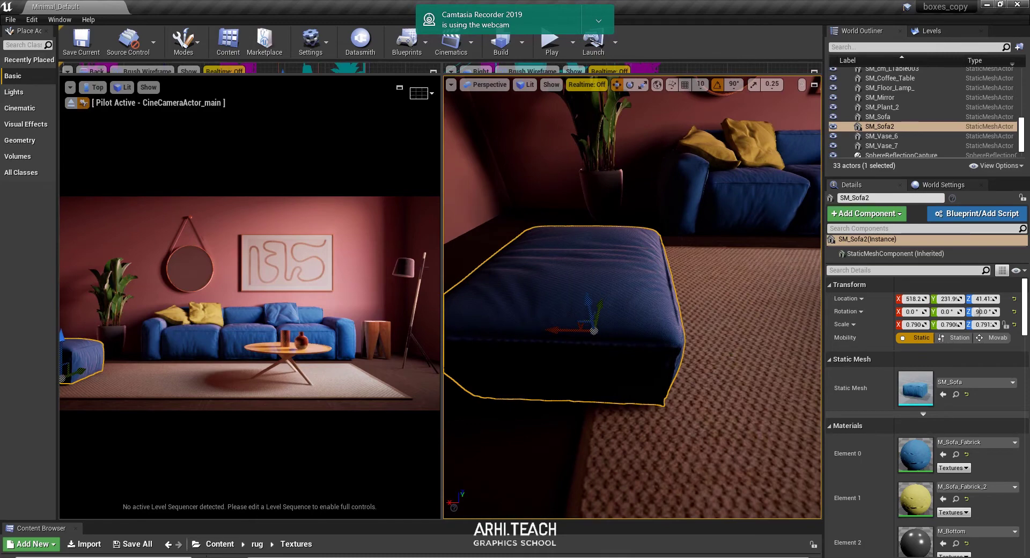
Alt-drag SM_Sofa2's temporary pivot across the carpet and sofa, finally dropping it on the pouf.
{"action": "middle_click_drag", "start_coordinate": [611, 333], "coordinate": [800, 322]}
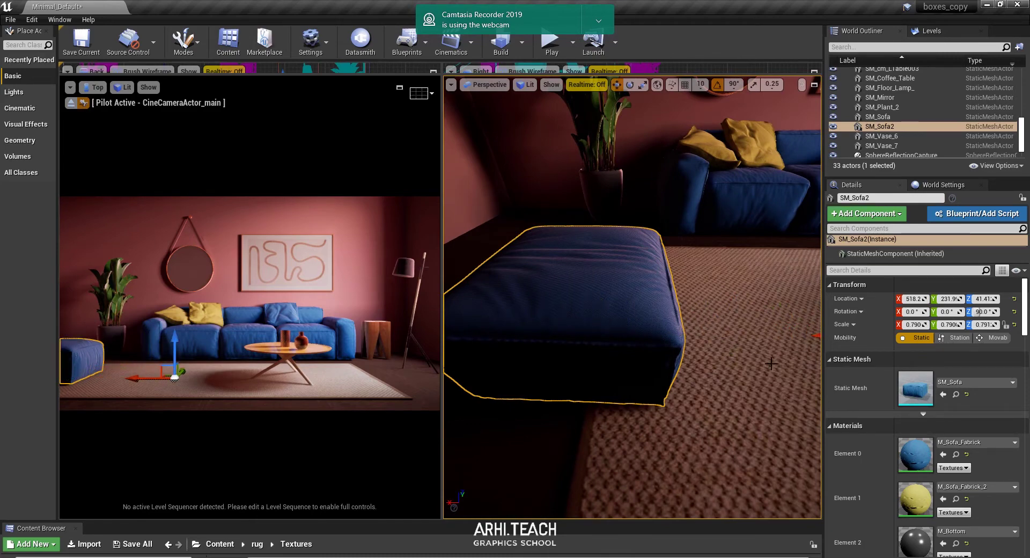
{"action": "left_click_drag", "start_coordinate": [800, 322], "coordinate": [695, 249], "text": "alt"}
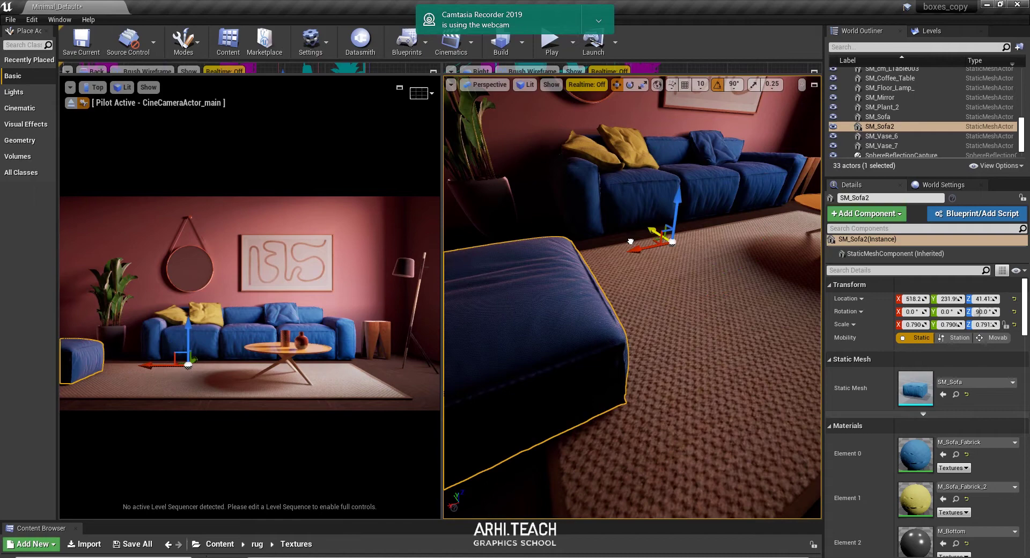
{"action": "middle_click_drag", "start_coordinate": [718, 271], "coordinate": [699, 258]}
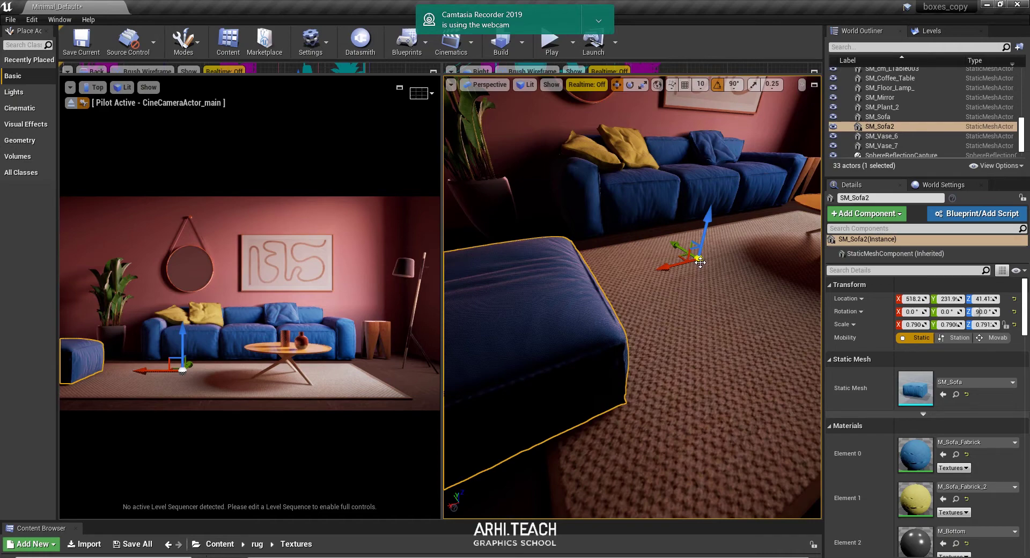
{"action": "mouse_move", "coordinate": [699, 258]}
{"action": "middle_mouse_down"}
{"action": "mouse_move", "coordinate": [692, 289]}
{"action": "mouse_move", "coordinate": [735, 290]}
{"action": "mouse_move", "coordinate": [740, 189]}
{"action": "mouse_move", "coordinate": [697, 161]}
{"action": "mouse_move", "coordinate": [732, 281]}
{"action": "mouse_move", "coordinate": [708, 241]}
{"action": "mouse_move", "coordinate": [723, 248]}
{"action": "middle_mouse_up"}
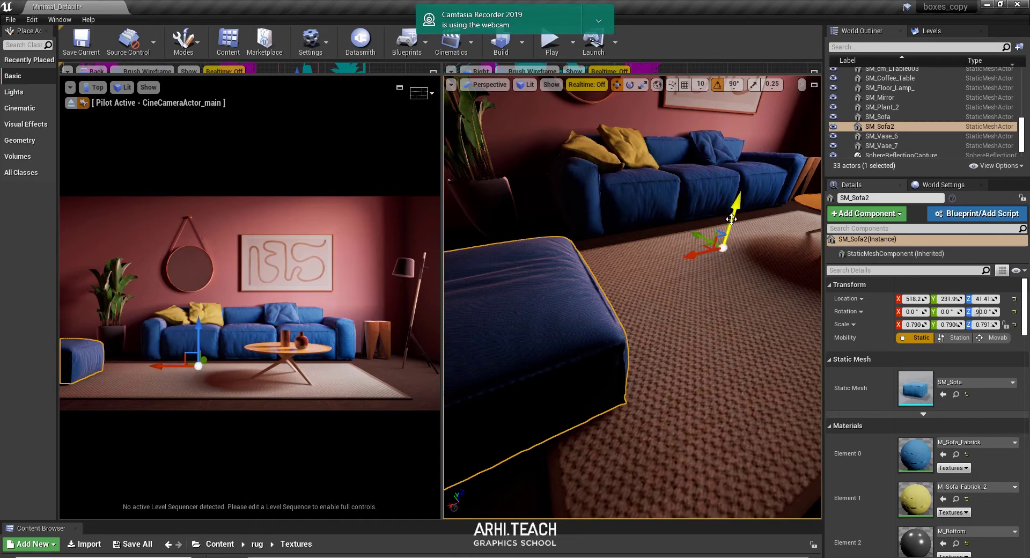
{"action": "right_click_drag", "start_coordinate": [735, 223], "coordinate": [739, 220]}
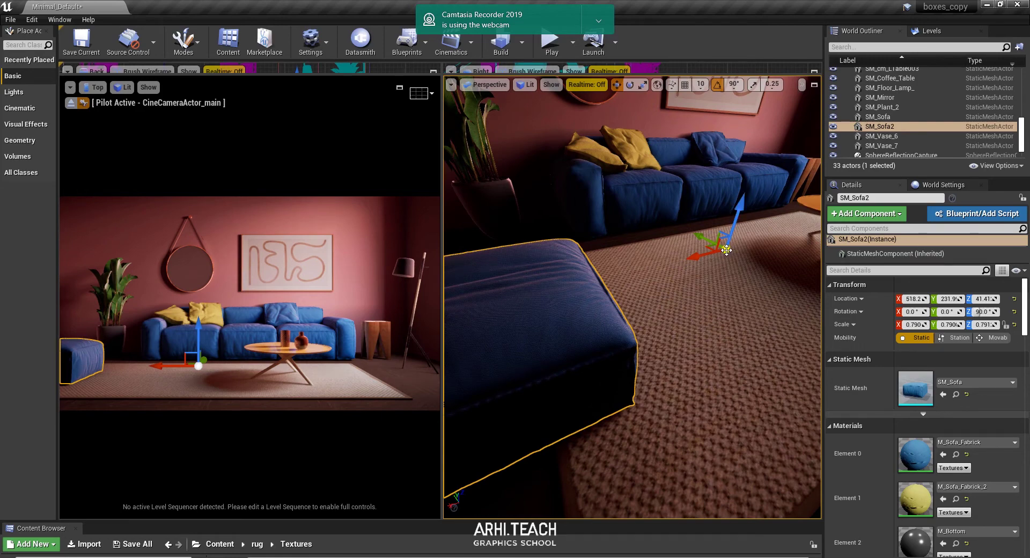
{"action": "mouse_move", "coordinate": [727, 250]}
{"action": "middle_mouse_down"}
{"action": "mouse_move", "coordinate": [741, 252]}
{"action": "mouse_move", "coordinate": [731, 215]}
{"action": "middle_mouse_up"}
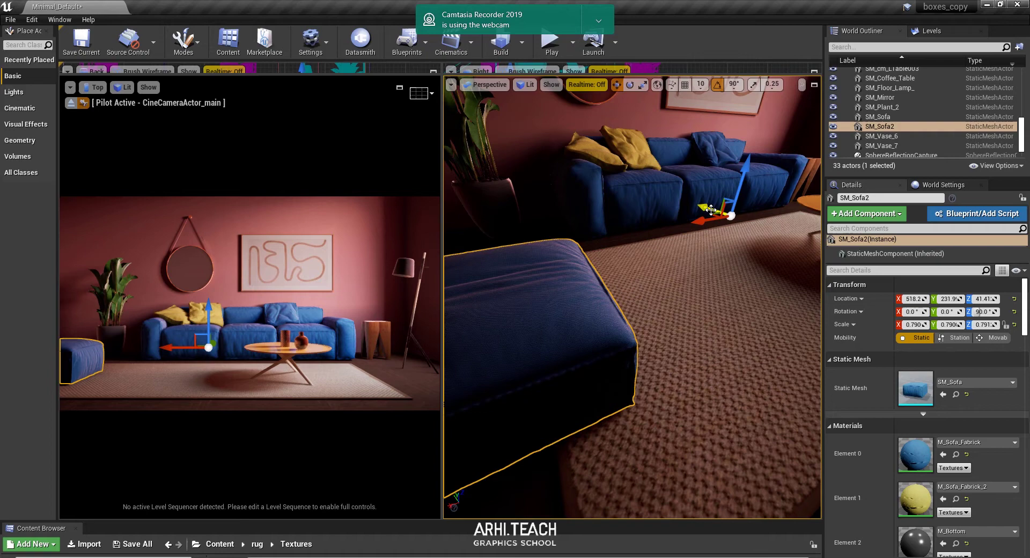
{"action": "mouse_move", "coordinate": [711, 209]}
{"action": "middle_mouse_down"}
{"action": "mouse_move", "coordinate": [758, 219]}
{"action": "mouse_move", "coordinate": [685, 225]}
{"action": "middle_mouse_up"}
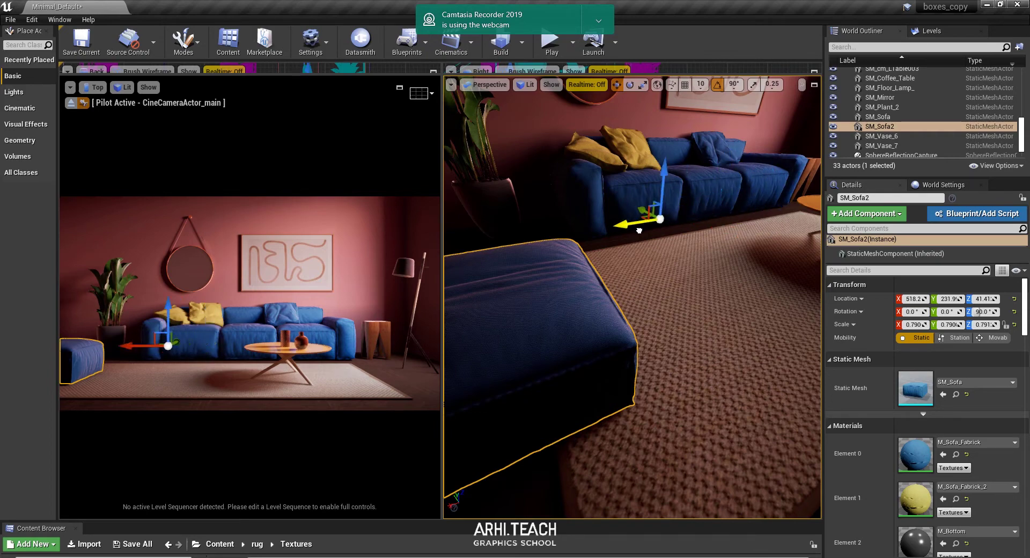
{"action": "mouse_move", "coordinate": [698, 200]}
{"action": "middle_mouse_down"}
{"action": "mouse_move", "coordinate": [667, 161]}
{"action": "mouse_move", "coordinate": [647, 214]}
{"action": "mouse_move", "coordinate": [734, 205]}
{"action": "middle_mouse_up"}
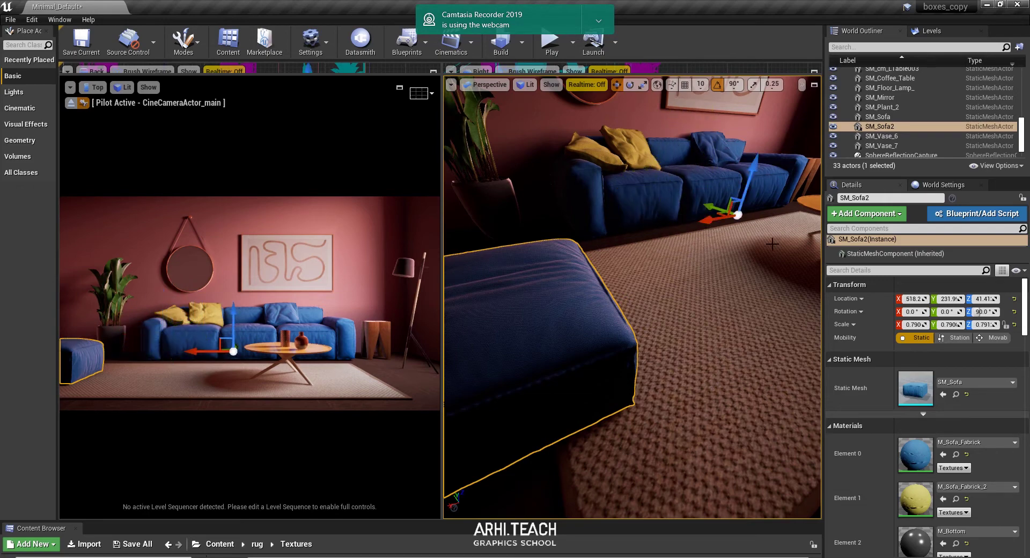
{"action": "mouse_move", "coordinate": [742, 229]}
{"action": "left_mouse_down"}
{"action": "mouse_move", "coordinate": [742, 252]}
{"action": "mouse_move", "coordinate": [735, 215]}
{"action": "mouse_move", "coordinate": [712, 200]}
{"action": "left_mouse_up"}
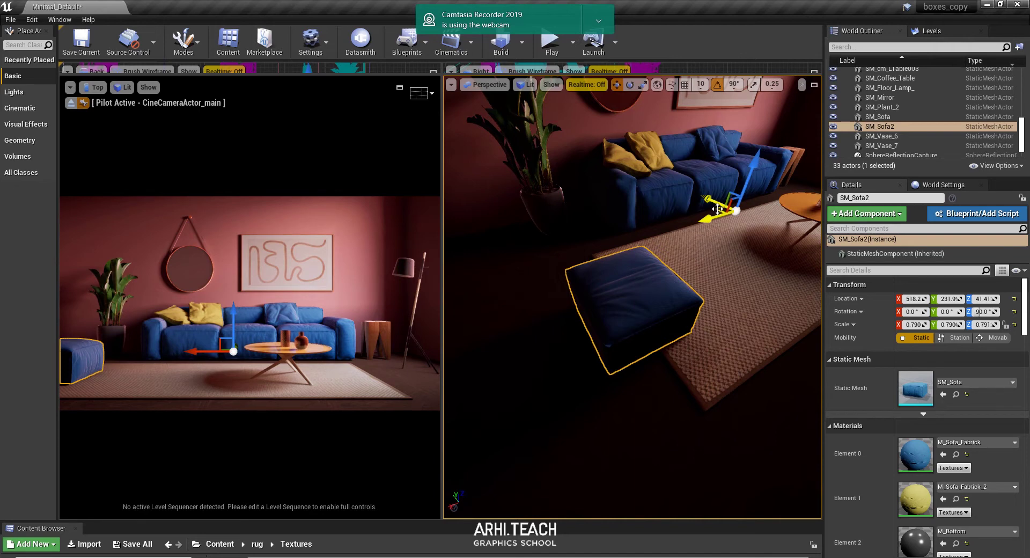
{"action": "mouse_move", "coordinate": [718, 210]}
{"action": "middle_mouse_down"}
{"action": "mouse_move", "coordinate": [608, 315]}
{"action": "mouse_move", "coordinate": [602, 303]}
{"action": "middle_mouse_up"}
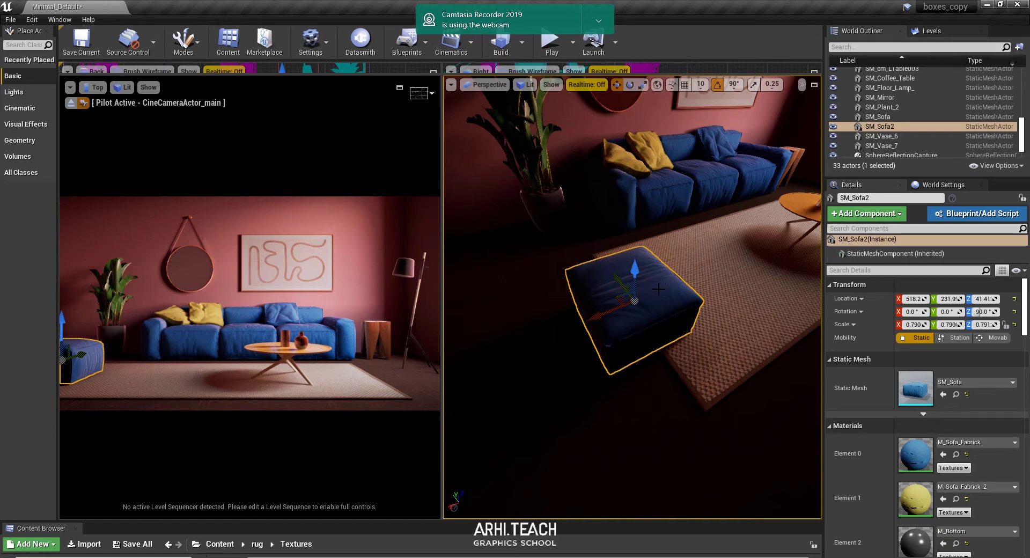
Set the pouf SM_Sofa2's moved pivot as its pivot offset.
{"action": "right_click", "coordinate": [659, 289]}
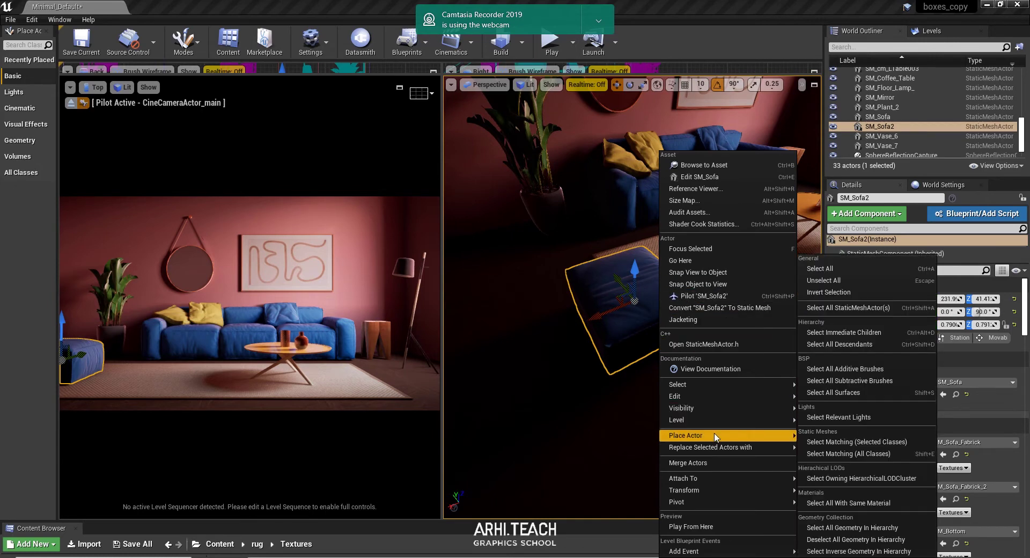
{"action": "mouse_move", "coordinate": [726, 501]}
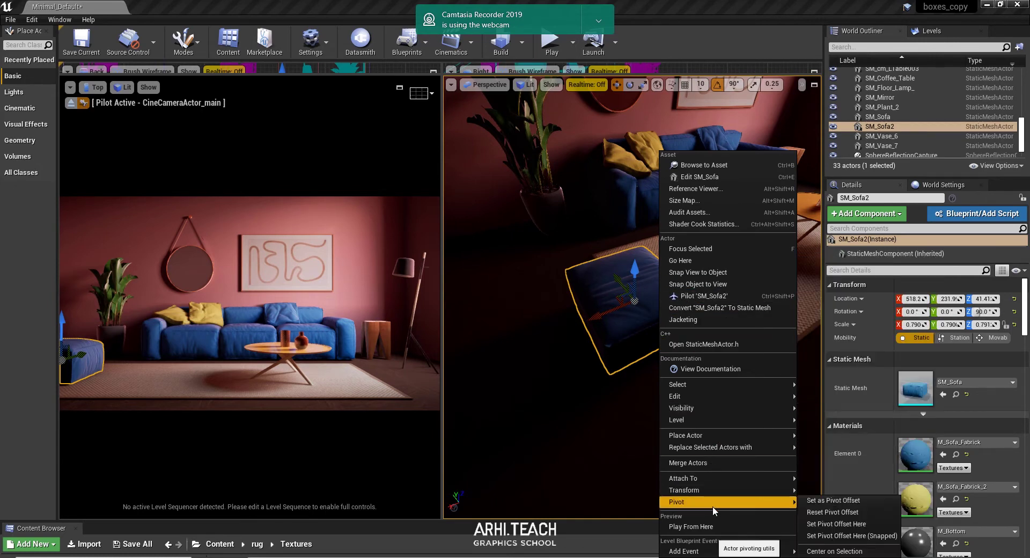
{"action": "left_click", "coordinate": [822, 504]}
{"action": "key", "text": "f"}
Select SM_Sofa, move its pivot onto the rug, and save it as the sofa's pivot offset.
{"action": "left_click", "coordinate": [727, 125]}
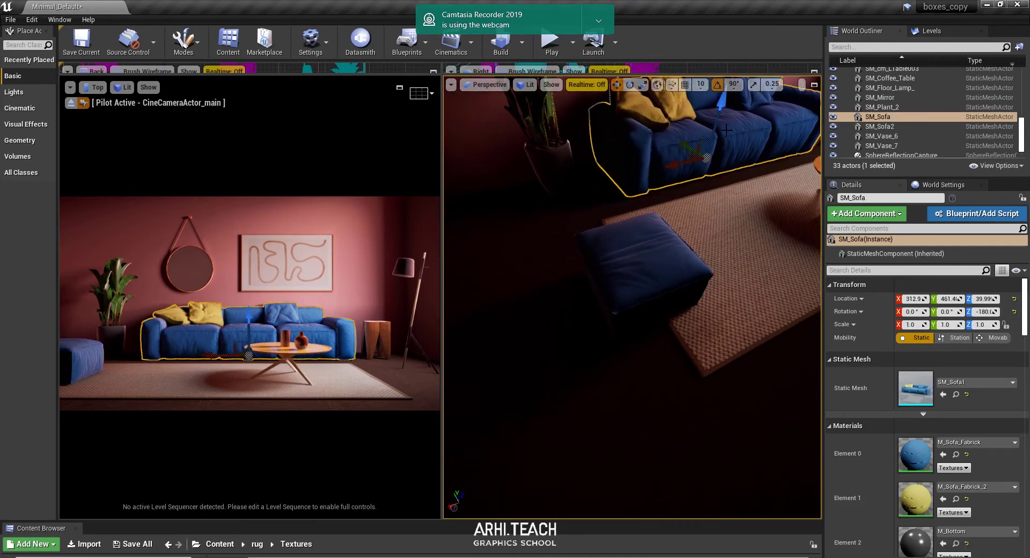
{"action": "right_click_drag", "start_coordinate": [726, 125], "coordinate": [727, 125]}
{"action": "right_click_drag", "start_coordinate": [590, 215], "coordinate": [553, 160]}
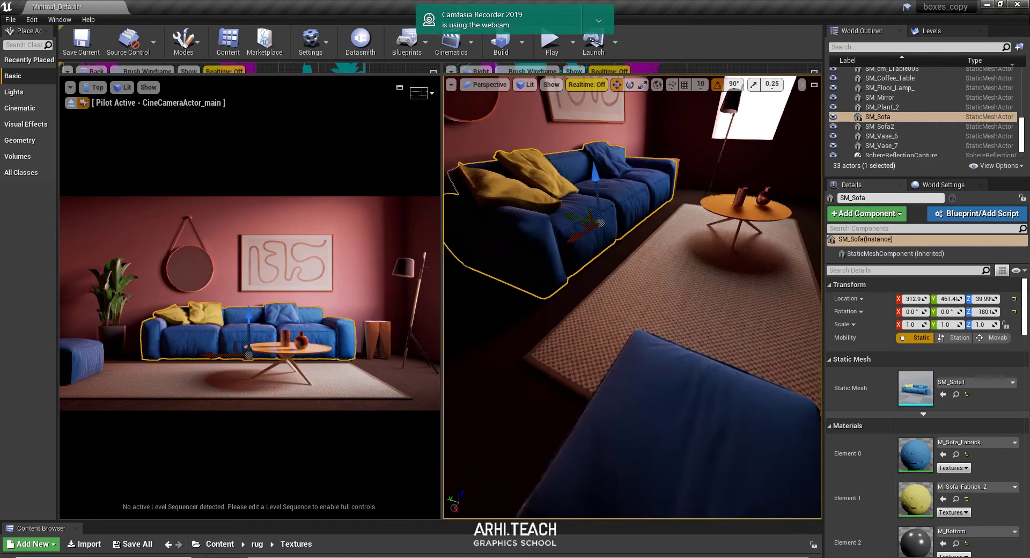
{"action": "middle_click_drag", "start_coordinate": [552, 160], "coordinate": [635, 189]}
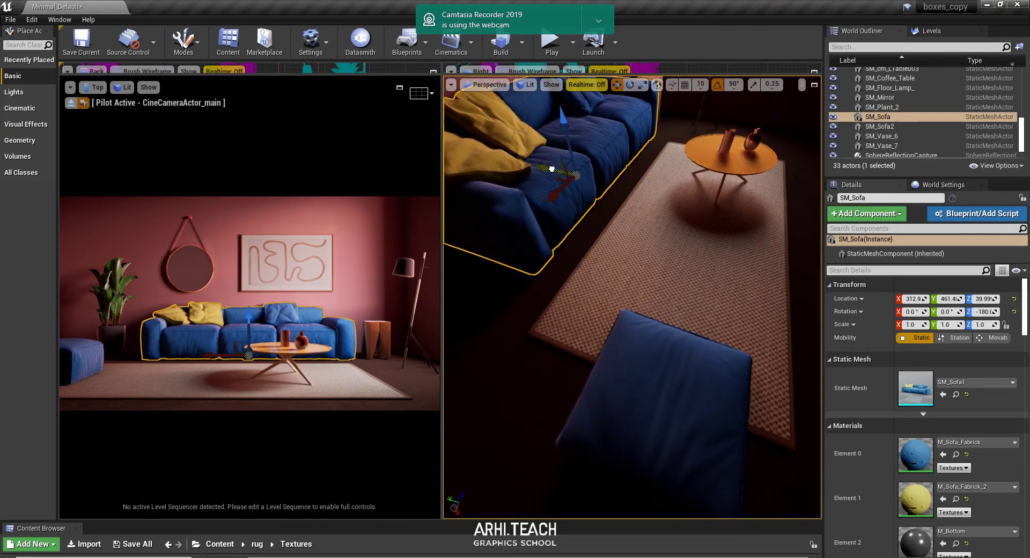
{"action": "right_click", "coordinate": [585, 127]}
{"action": "mouse_move", "coordinate": [612, 411]}
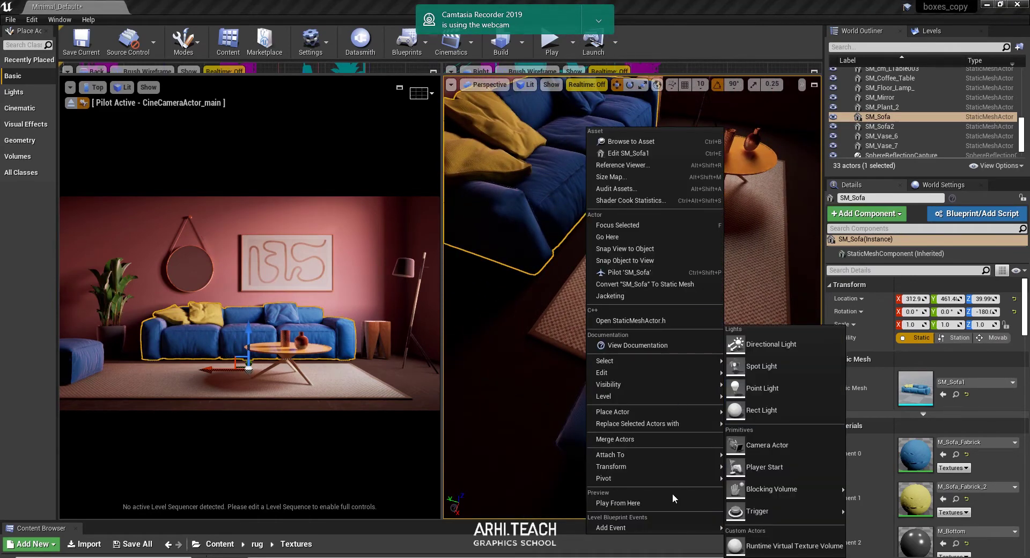
{"action": "left_click", "coordinate": [744, 479]}
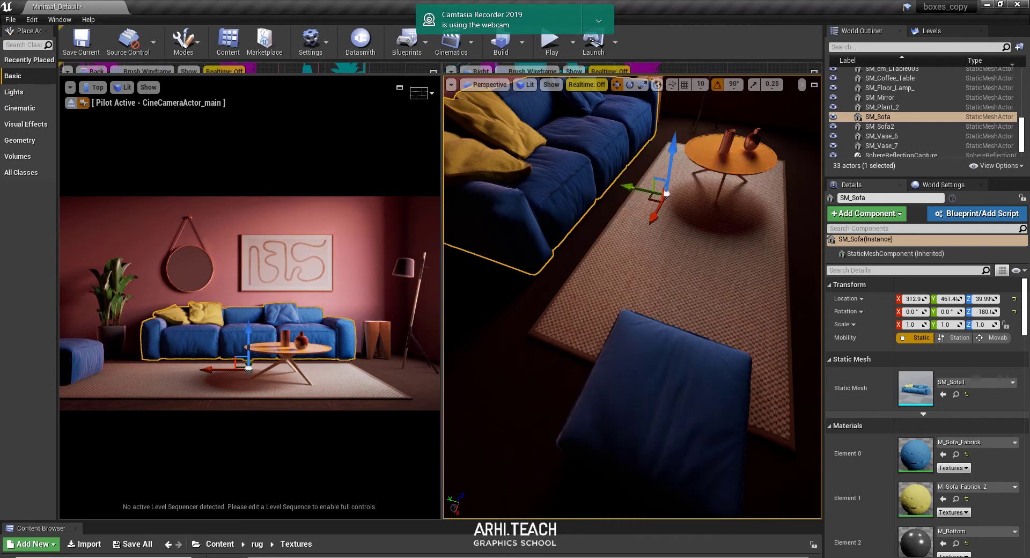
{"action": "right_click_drag", "start_coordinate": [744, 479], "coordinate": [692, 266]}
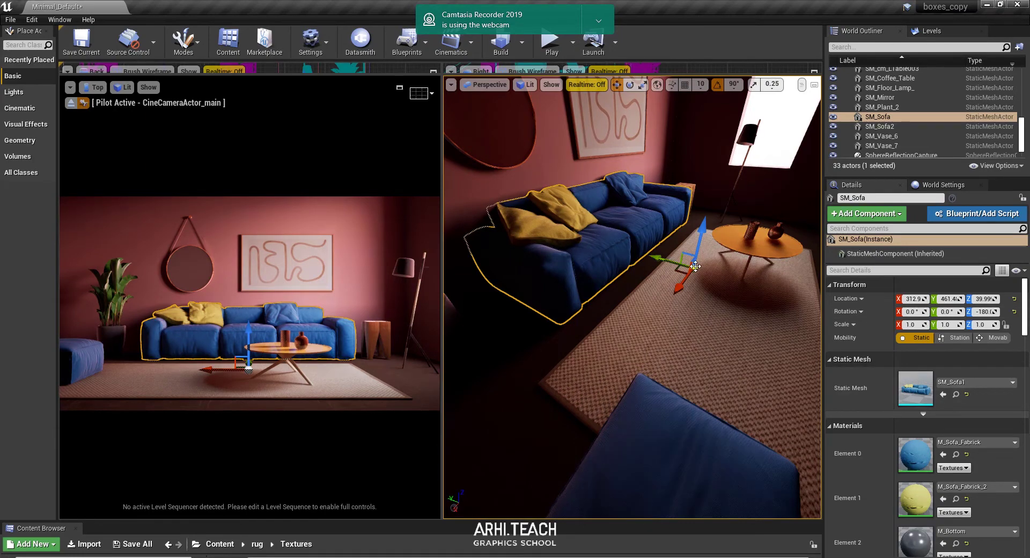
{"action": "middle_click_drag", "start_coordinate": [696, 270], "coordinate": [613, 210]}
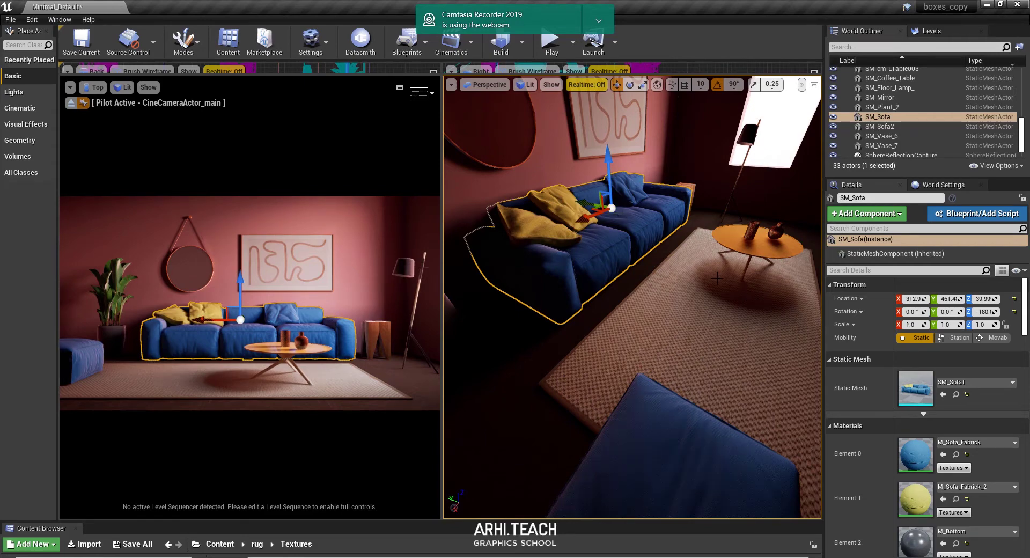
{"action": "mouse_move", "coordinate": [717, 278]}
{"action": "middle_mouse_down"}
{"action": "mouse_move", "coordinate": [727, 287]}
{"action": "mouse_move", "coordinate": [693, 267]}
{"action": "middle_mouse_up"}
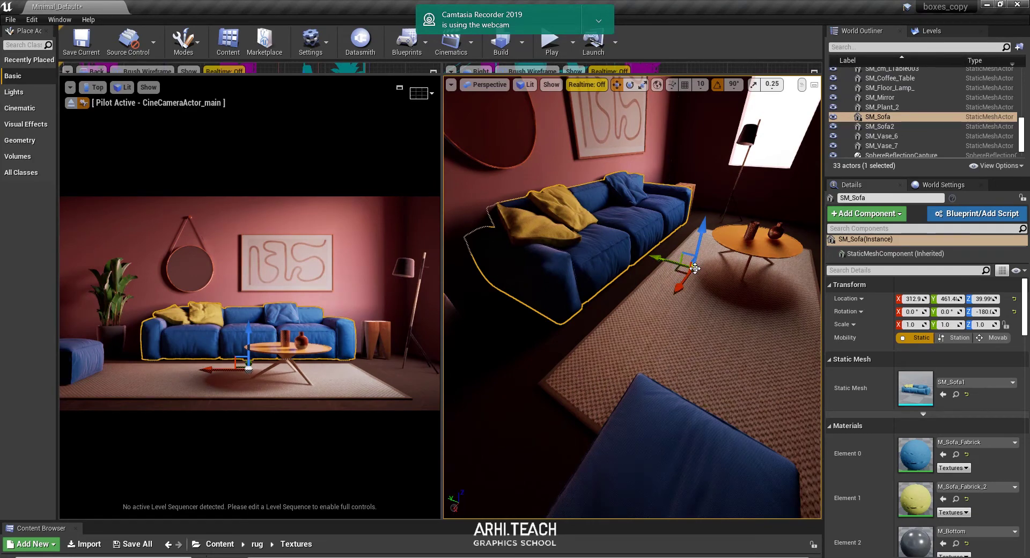
{"action": "middle_click_drag", "start_coordinate": [694, 268], "coordinate": [611, 210]}
{"action": "right_click", "coordinate": [612, 209]}
{"action": "mouse_move", "coordinate": [681, 435]}
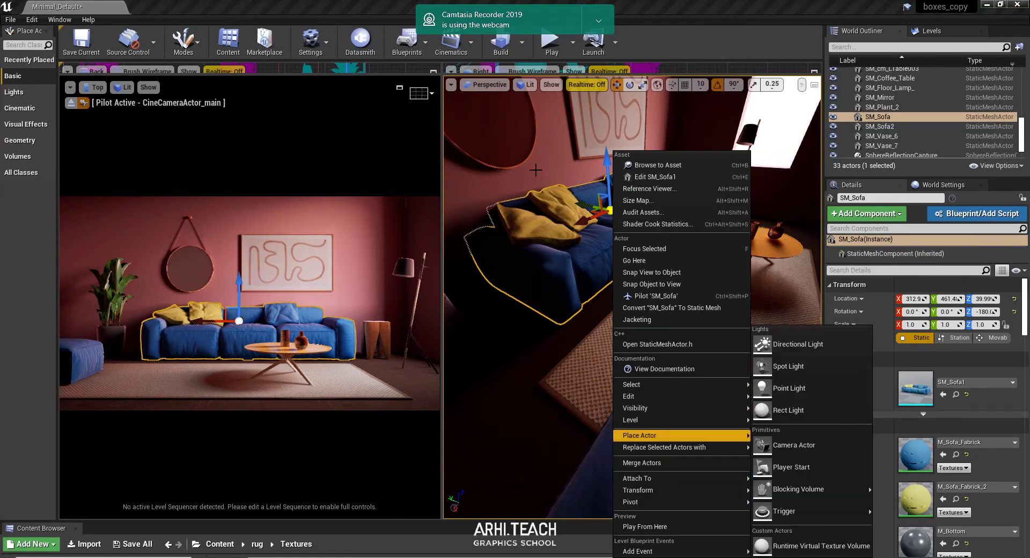
{"action": "left_click_drag", "start_coordinate": [612, 212], "coordinate": [659, 220]}
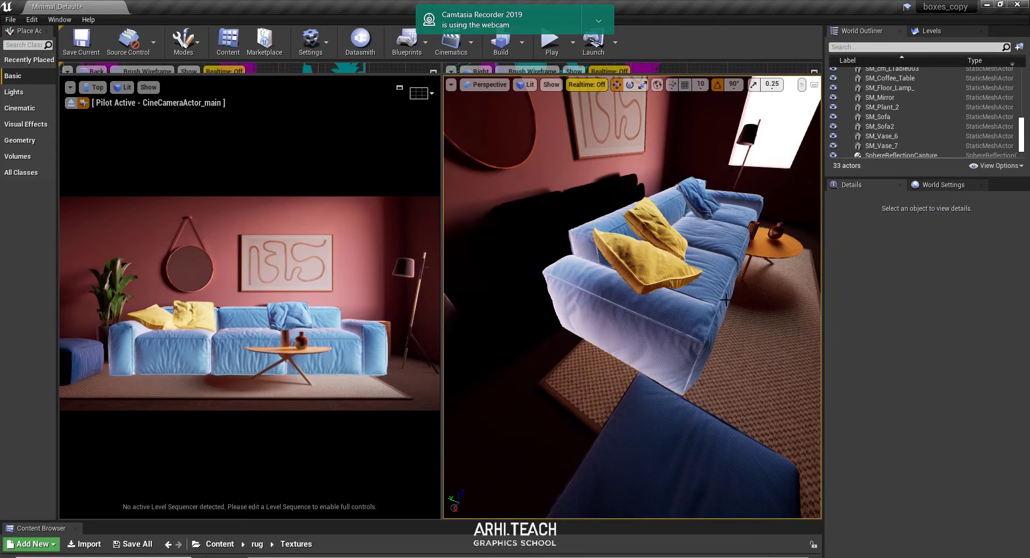
{"action": "key", "text": "ctrl+z"}
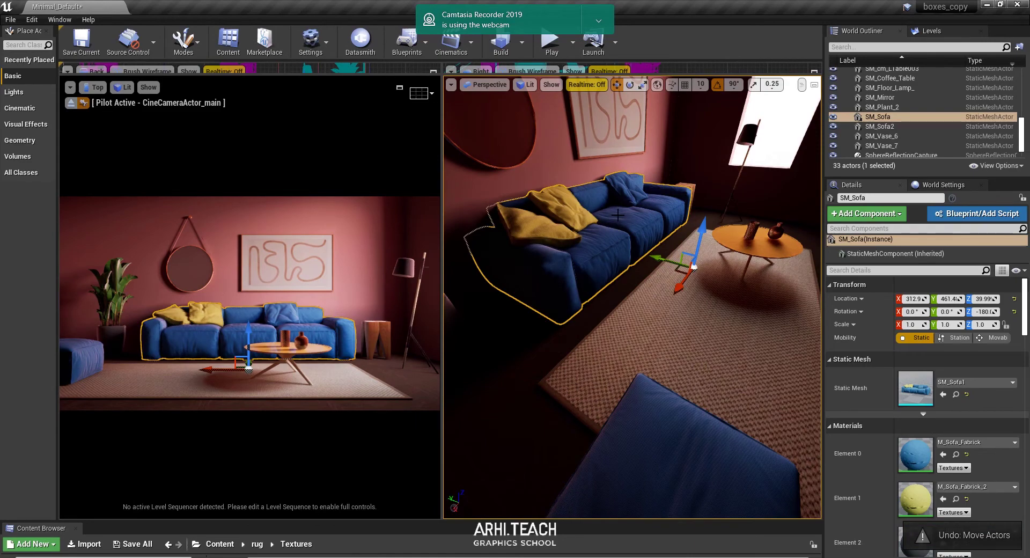
Set SM_Sofa's temporary pivot on a spot on its seat cushion.
{"action": "right_click", "coordinate": [625, 150]}
{"action": "mouse_move", "coordinate": [625, 151]}
{"action": "right_mouse_down"}
{"action": "mouse_move", "coordinate": [643, 161]}
{"action": "mouse_move", "coordinate": [639, 171]}
{"action": "right_mouse_up"}
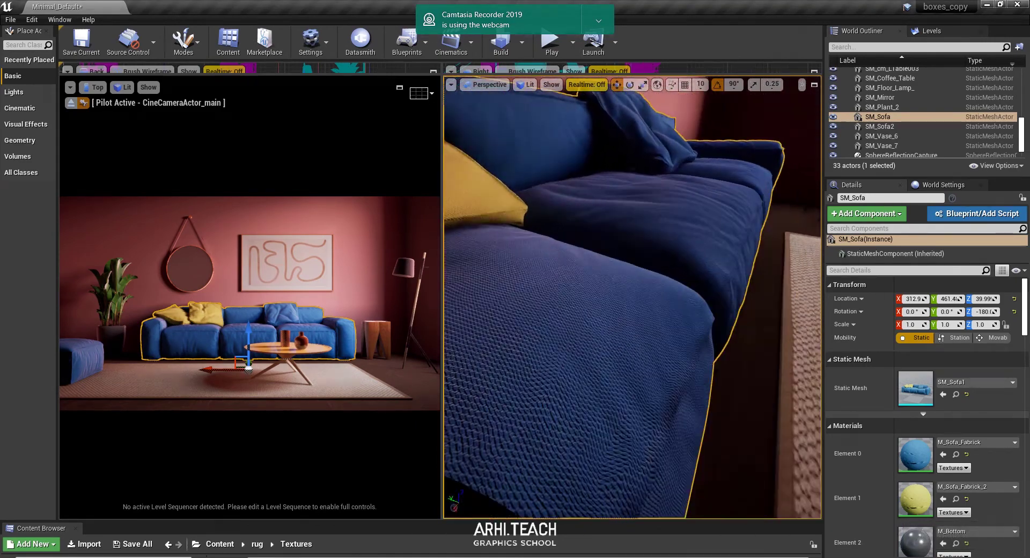
{"action": "right_click_drag", "start_coordinate": [548, 152], "coordinate": [548, 152]}
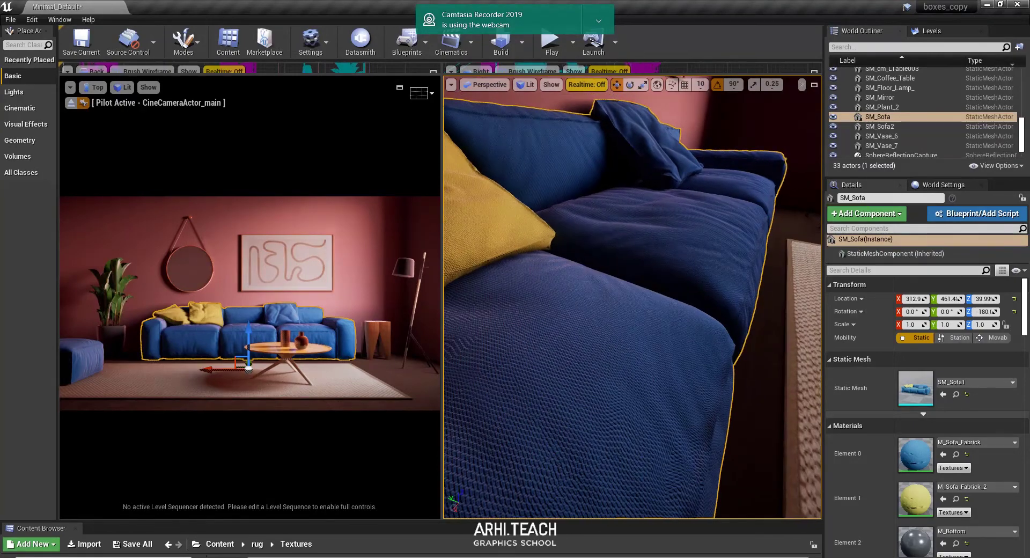
{"action": "right_click", "coordinate": [654, 150]}
{"action": "mouse_move", "coordinate": [722, 501]}
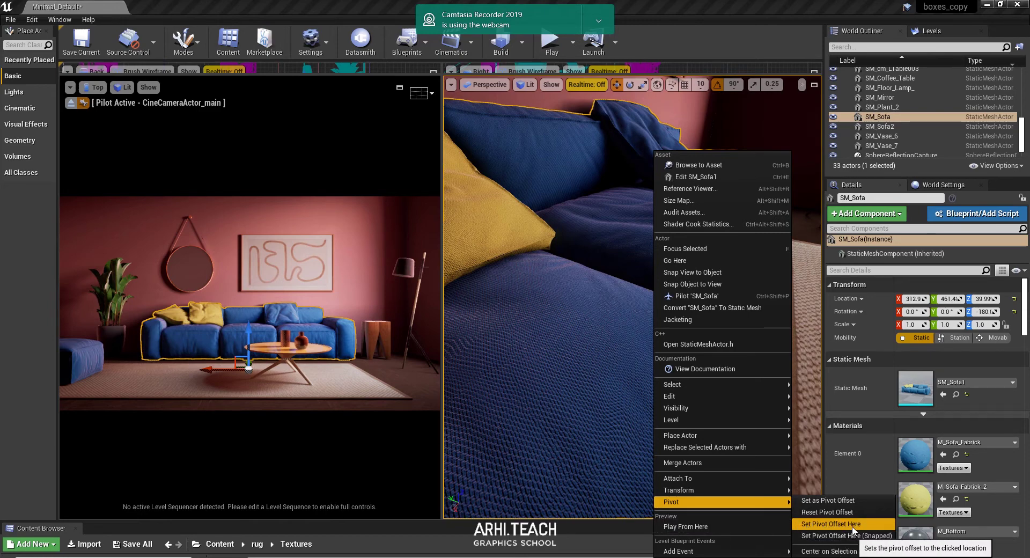
{"action": "left_click", "coordinate": [852, 527]}
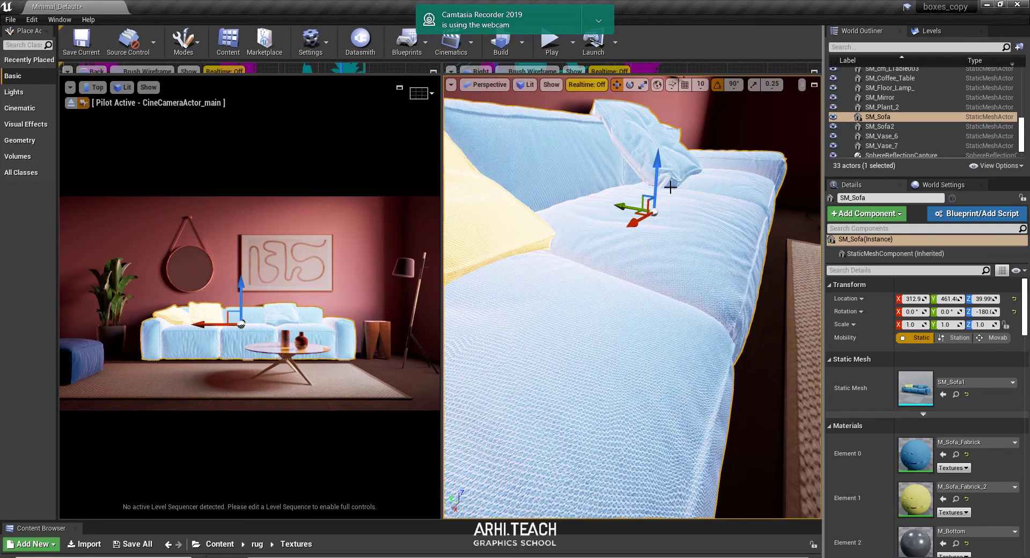
Fix the cushion pivot as SM_Sofa's pivot offset, then select SM_Coffee_Table.
{"action": "right_click", "coordinate": [667, 226]}
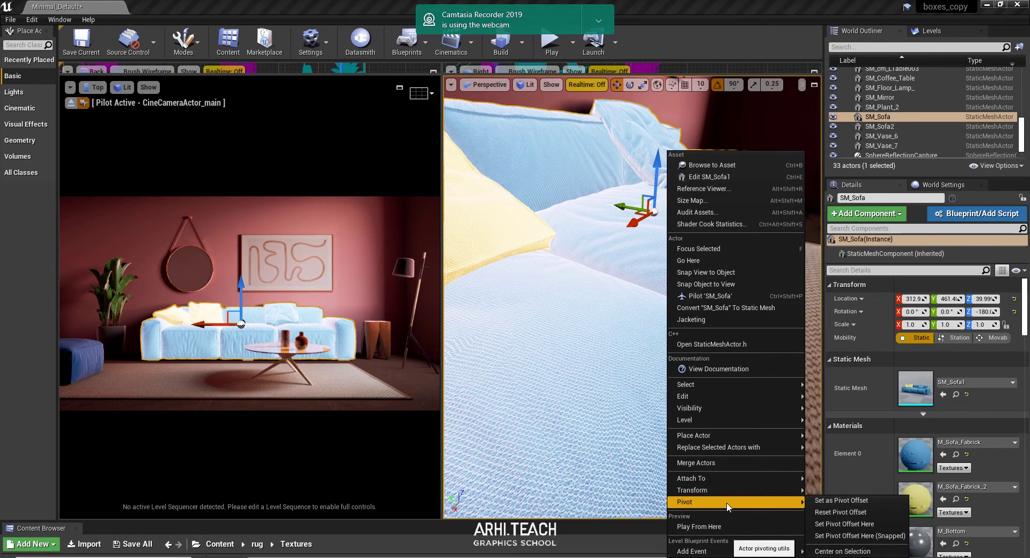
{"action": "left_click", "coordinate": [845, 502]}
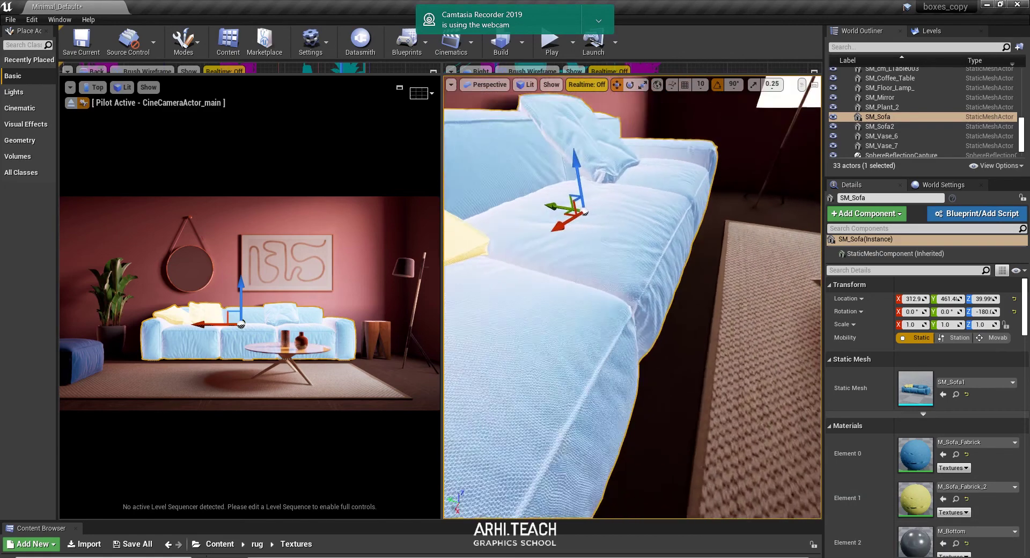
{"action": "right_click_drag", "start_coordinate": [560, 258], "coordinate": [597, 228]}
{"action": "left_click", "coordinate": [627, 241]}
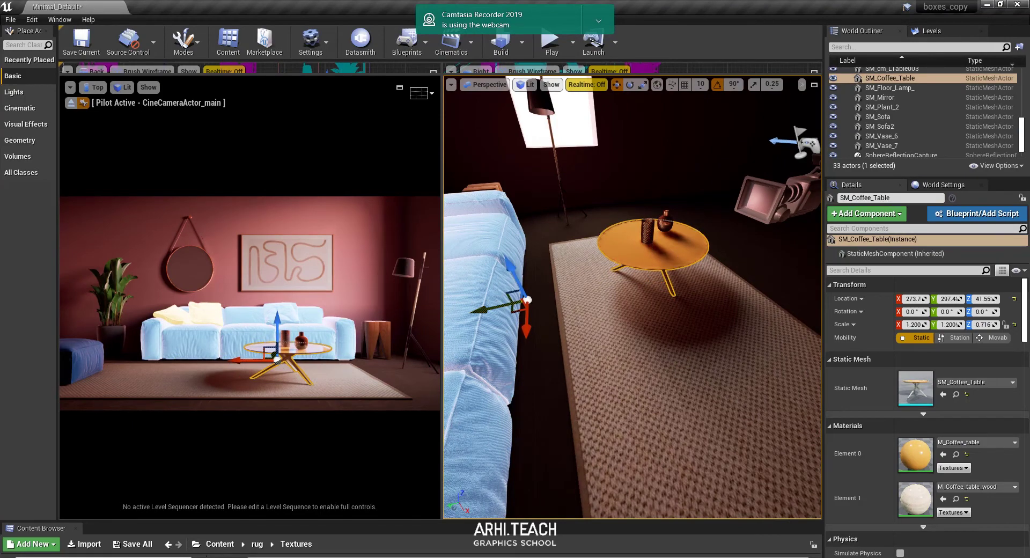
Set SM_Coffee_Table's pivot at its tabletop rim and save it as the pivot offset.
{"action": "right_click", "coordinate": [674, 247]}
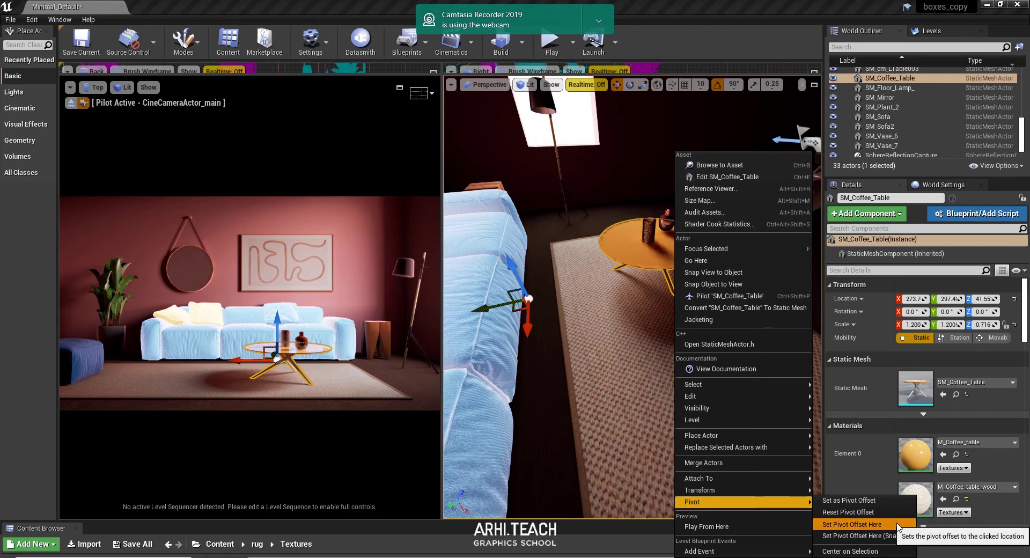
{"action": "left_click", "coordinate": [896, 524]}
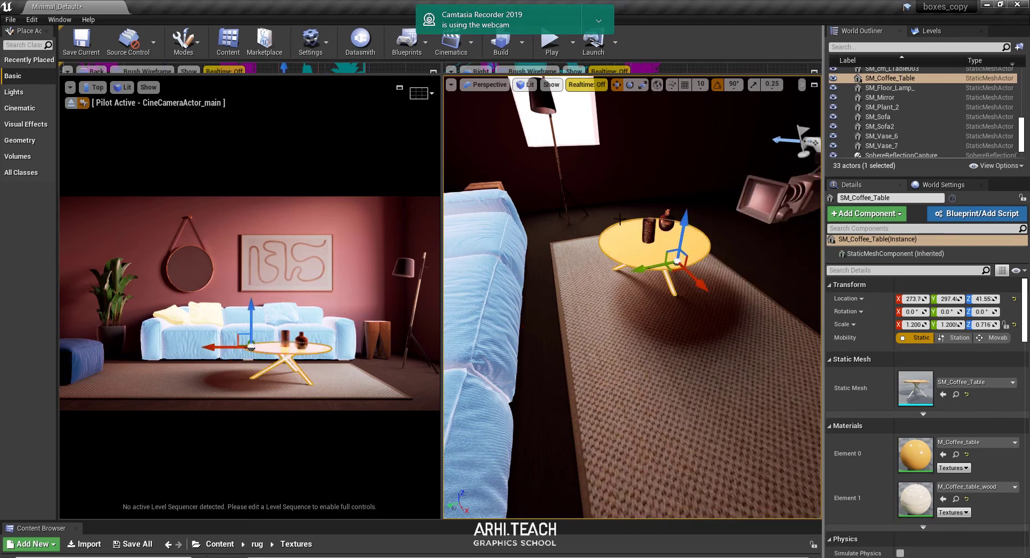
{"action": "left_click_drag", "start_coordinate": [619, 218], "coordinate": [617, 161]}
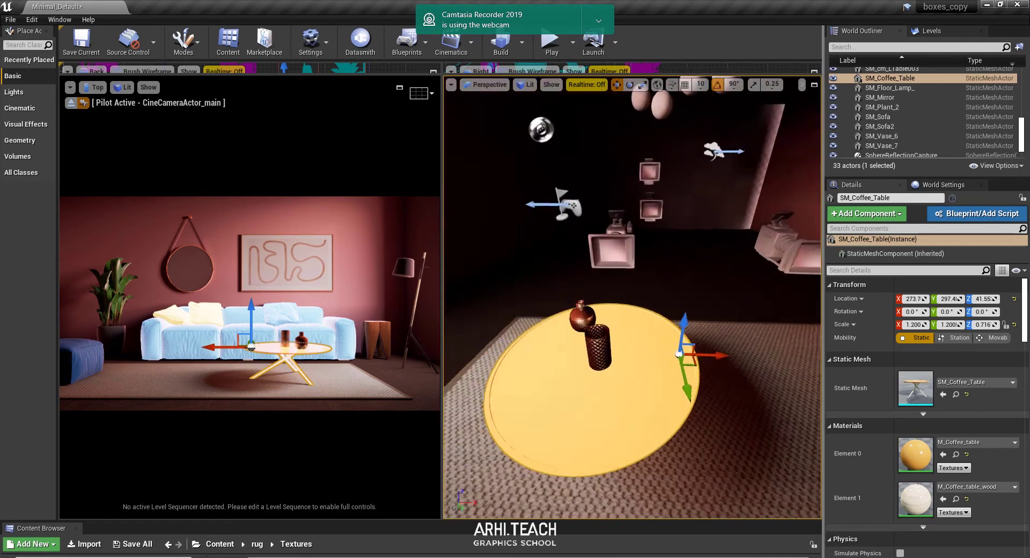
{"action": "right_click", "coordinate": [653, 342]}
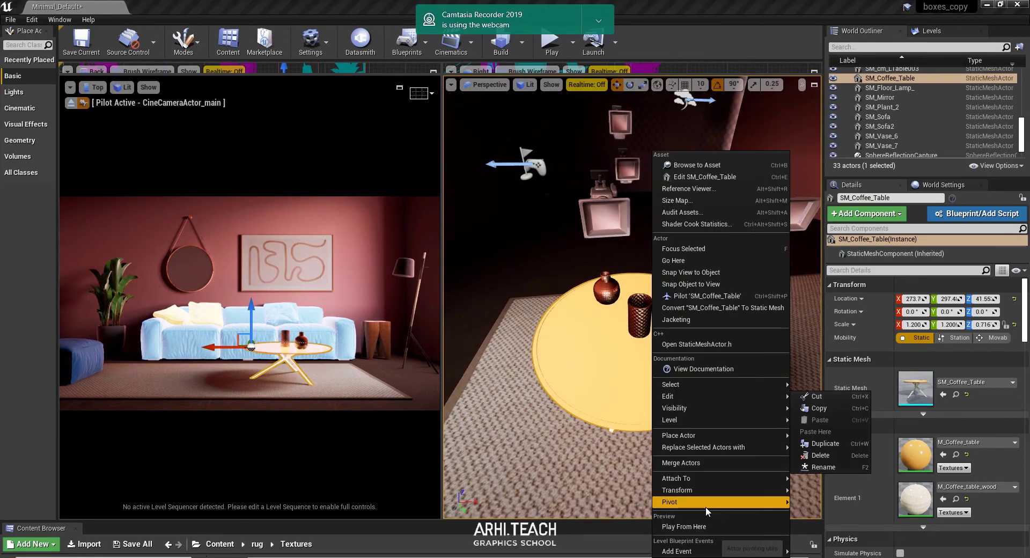
{"action": "mouse_move", "coordinate": [708, 501]}
{"action": "left_click", "coordinate": [835, 500]}
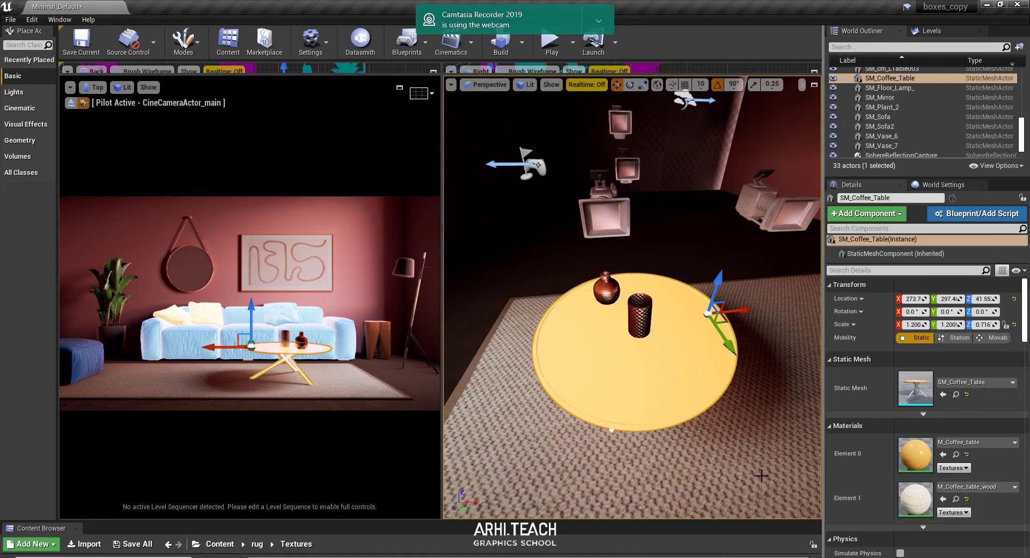